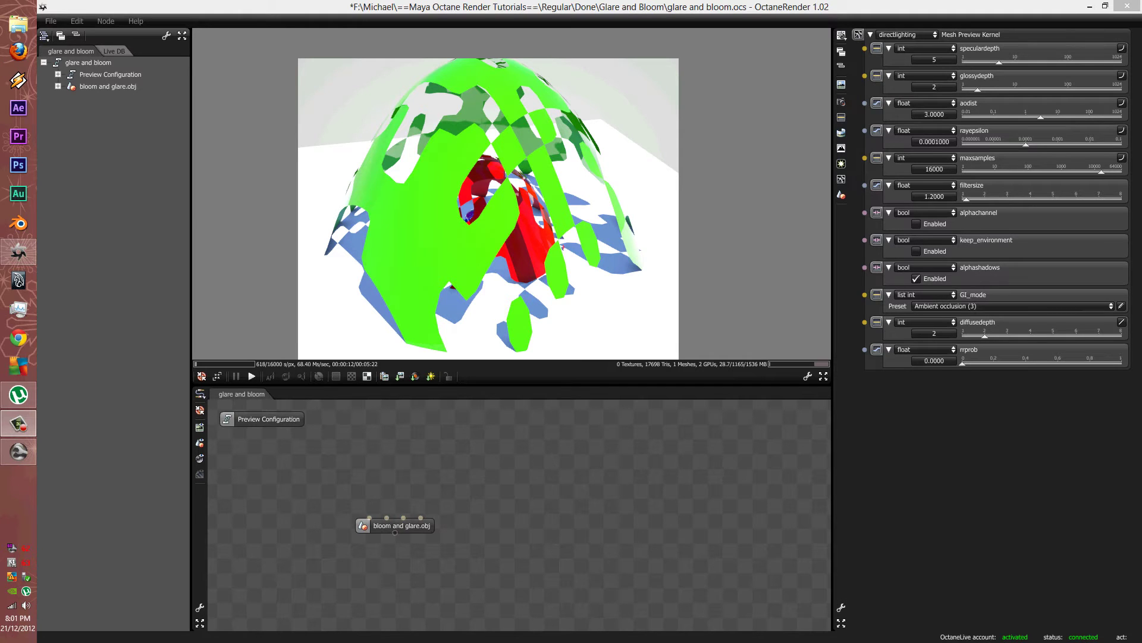
Step: Switch the daylight environment's sky model to Old (0)
click(842, 132)
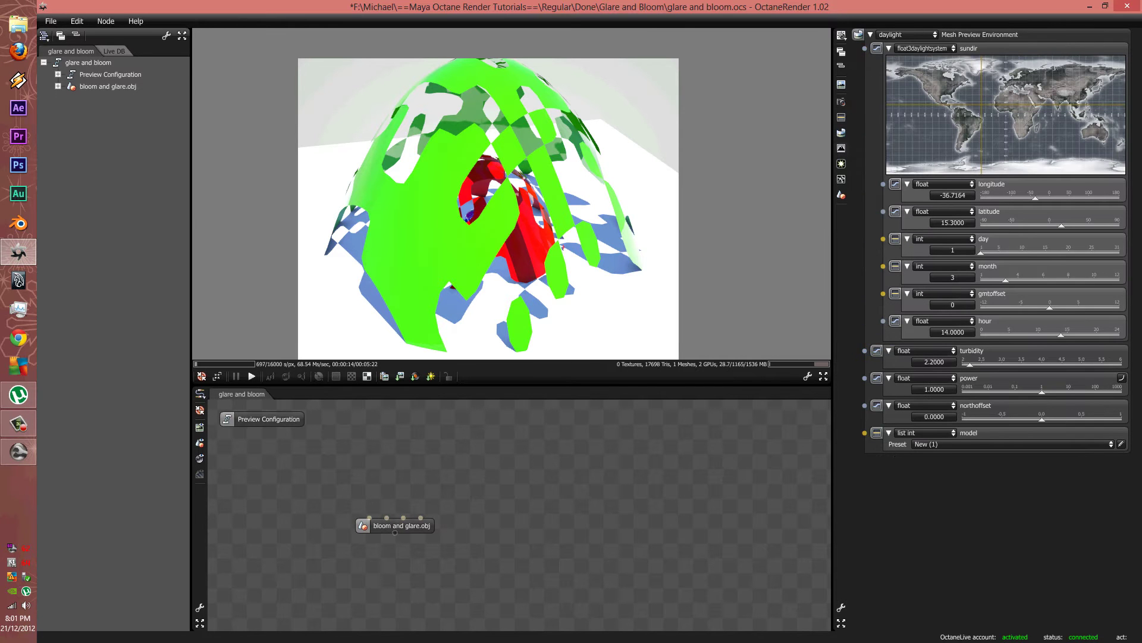
click(1012, 444)
click(1012, 454)
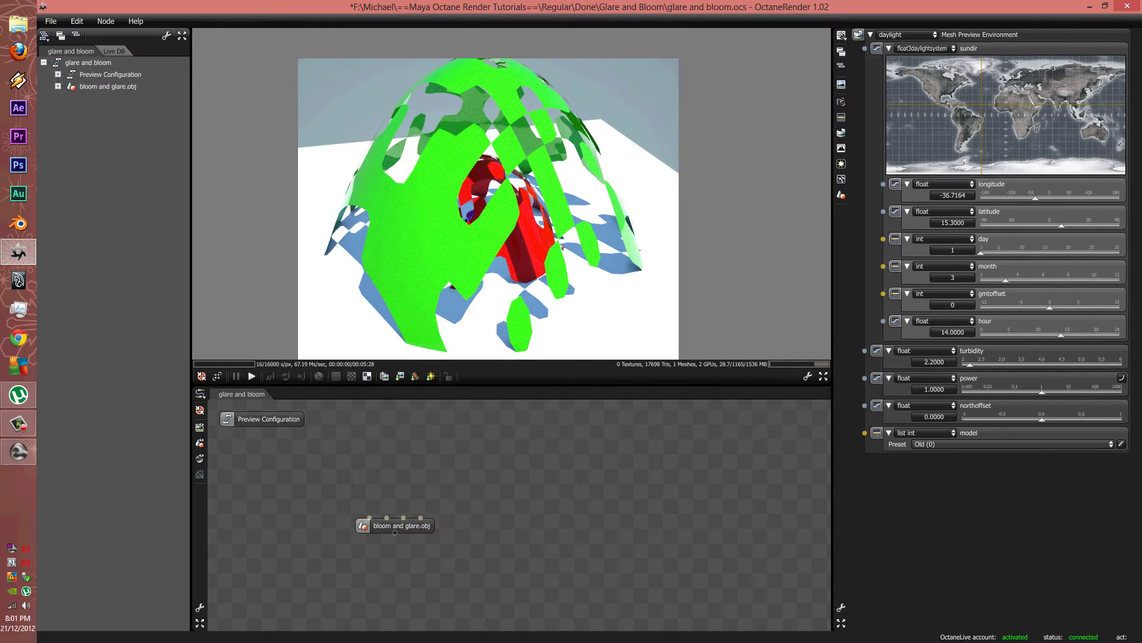
Step: Place the sun at longitude -54.9380, latitude 42.5373 and view the dome from the front
drag(488, 208, 535, 197)
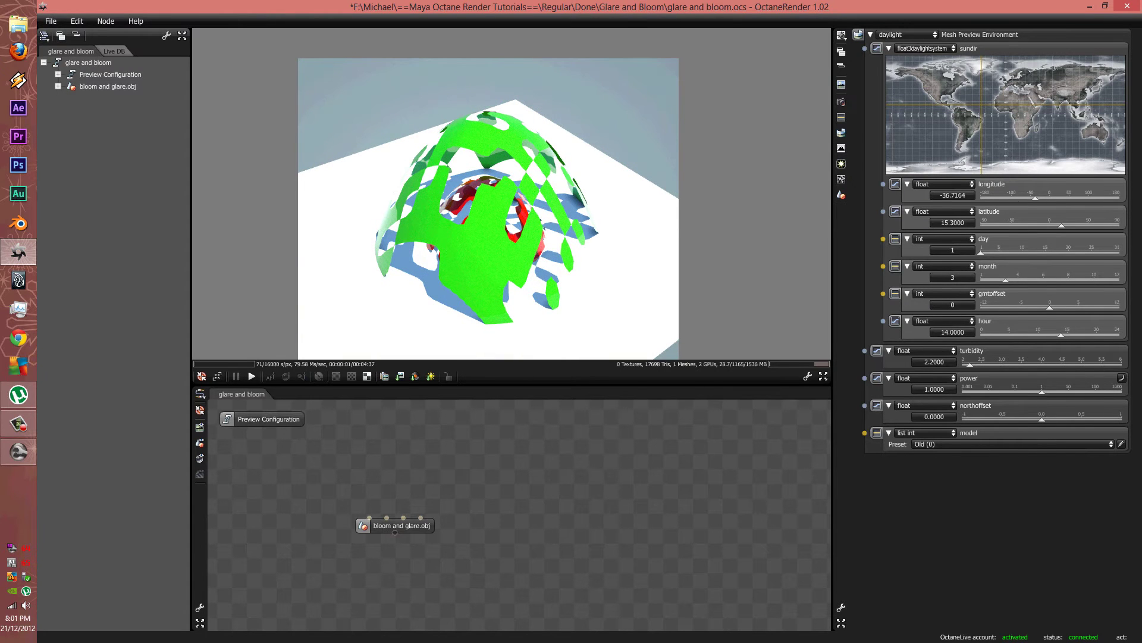
drag(487, 208, 536, 223)
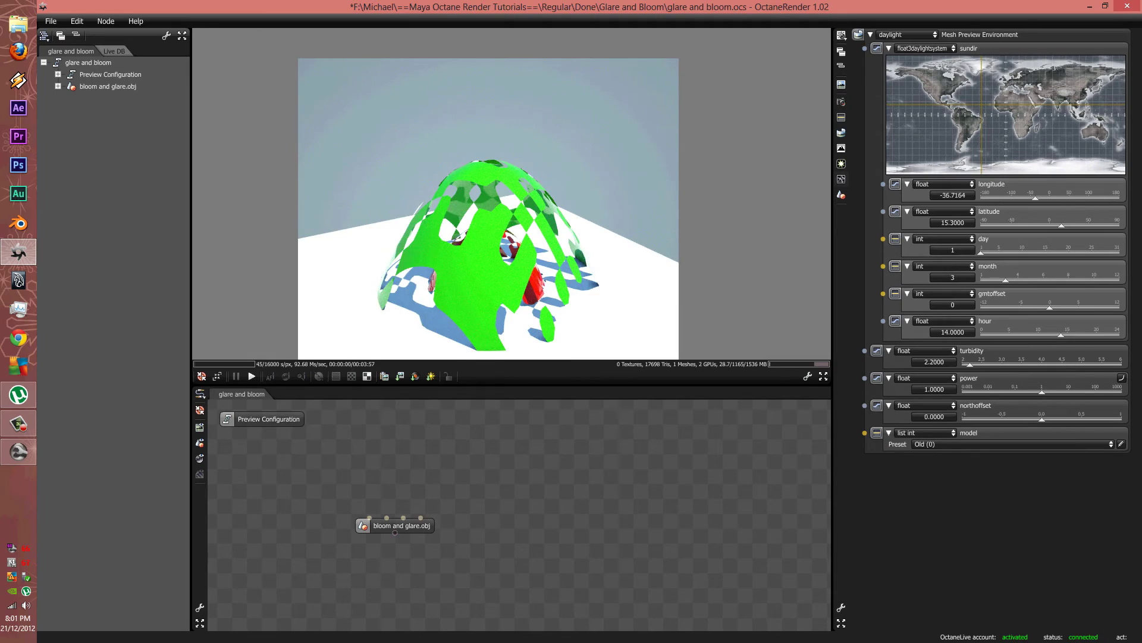
mouse_move(995, 103)
mouse_down()
mouse_move(995, 140)
mouse_move(969, 140)
mouse_move(974, 105)
mouse_move(992, 107)
mouse_up()
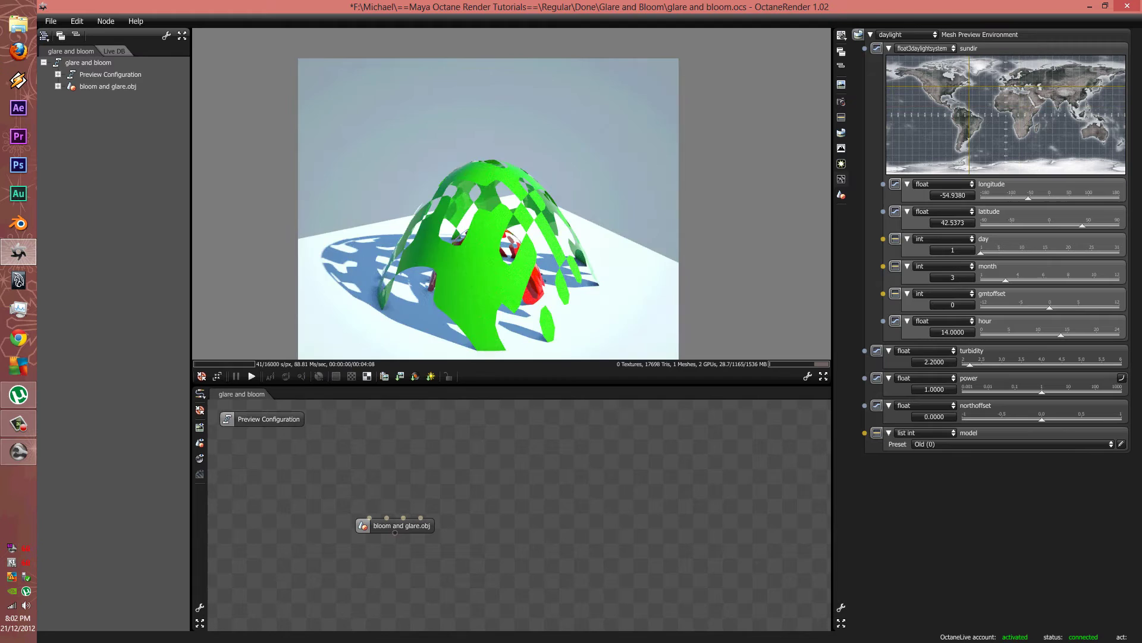
drag(488, 209, 523, 178)
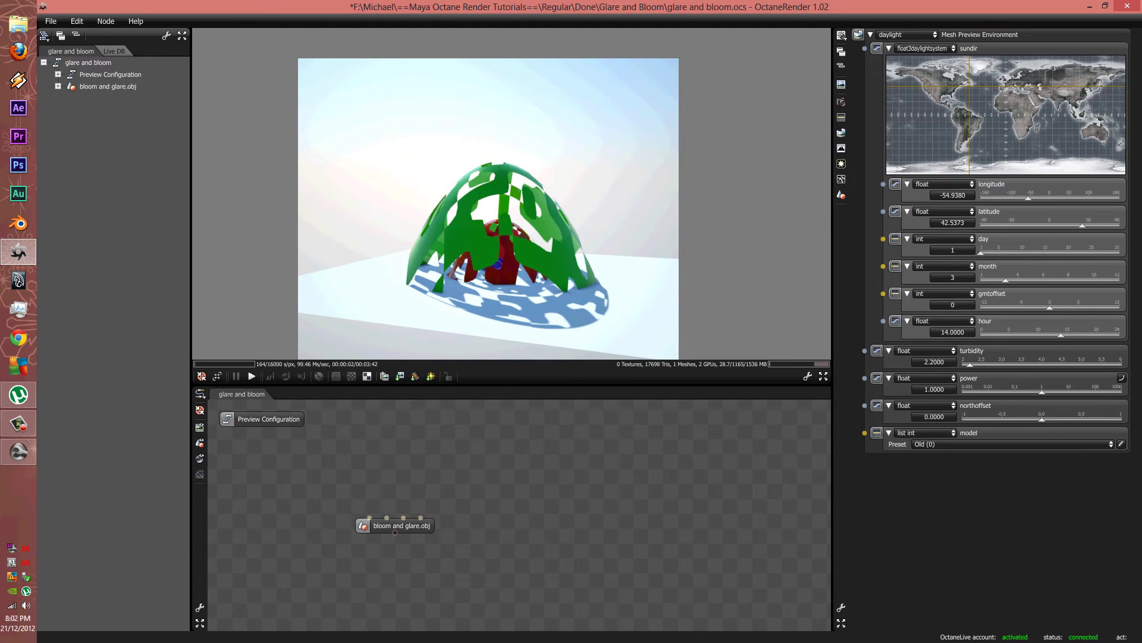
Step: Browse the daylight model list without changing it, keeping Old (0)
click(1012, 444)
key(Escape)
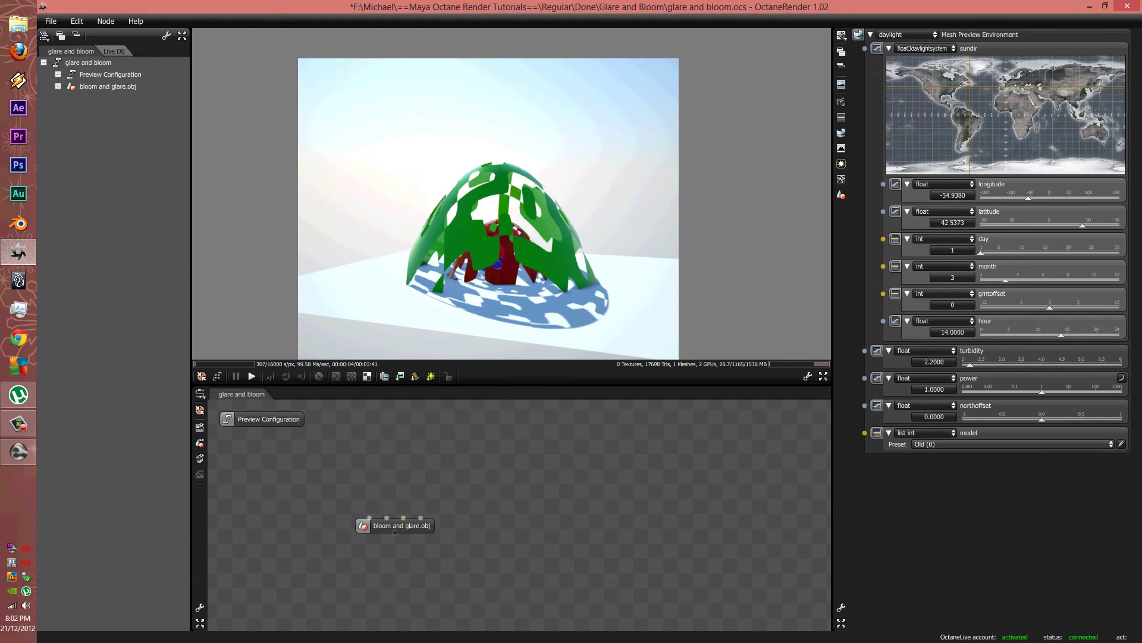
click(1012, 444)
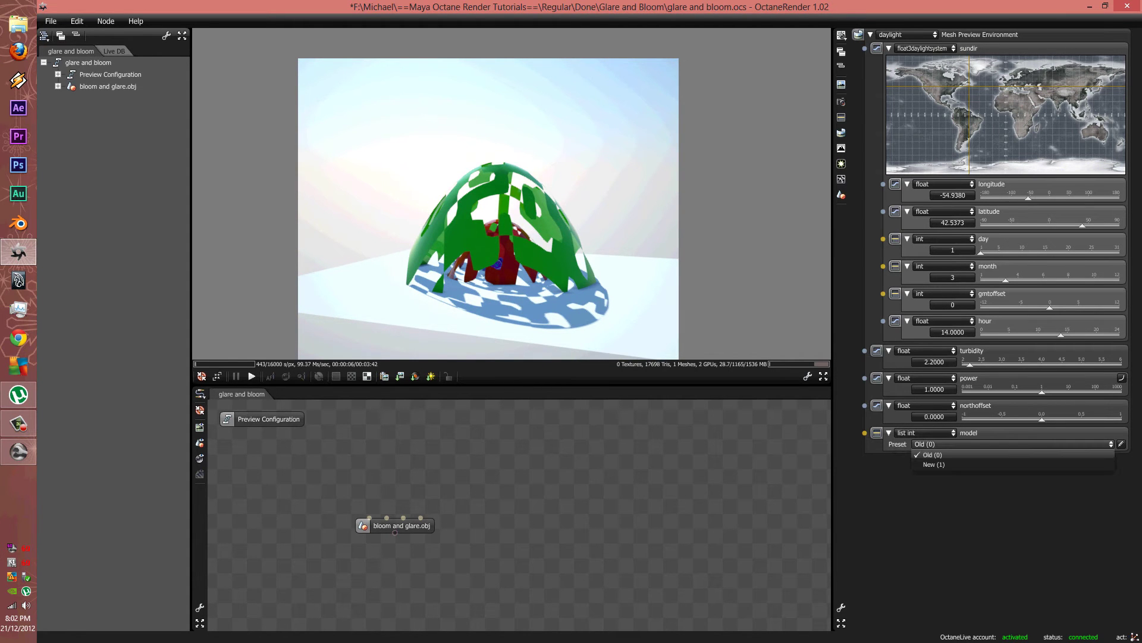
key(Escape)
key(space)
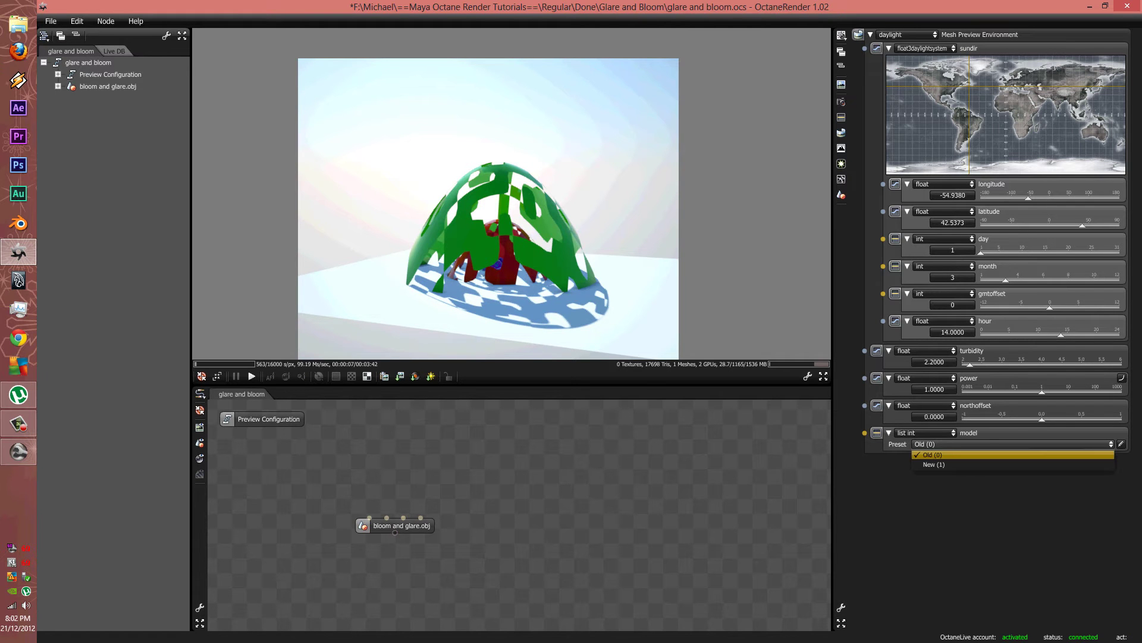
key(Down)
key(Up)
key(Escape)
mouse_move(567, 274)
mouse_down()
mouse_move(586, 273)
mouse_move(538, 285)
mouse_move(562, 280)
mouse_up()
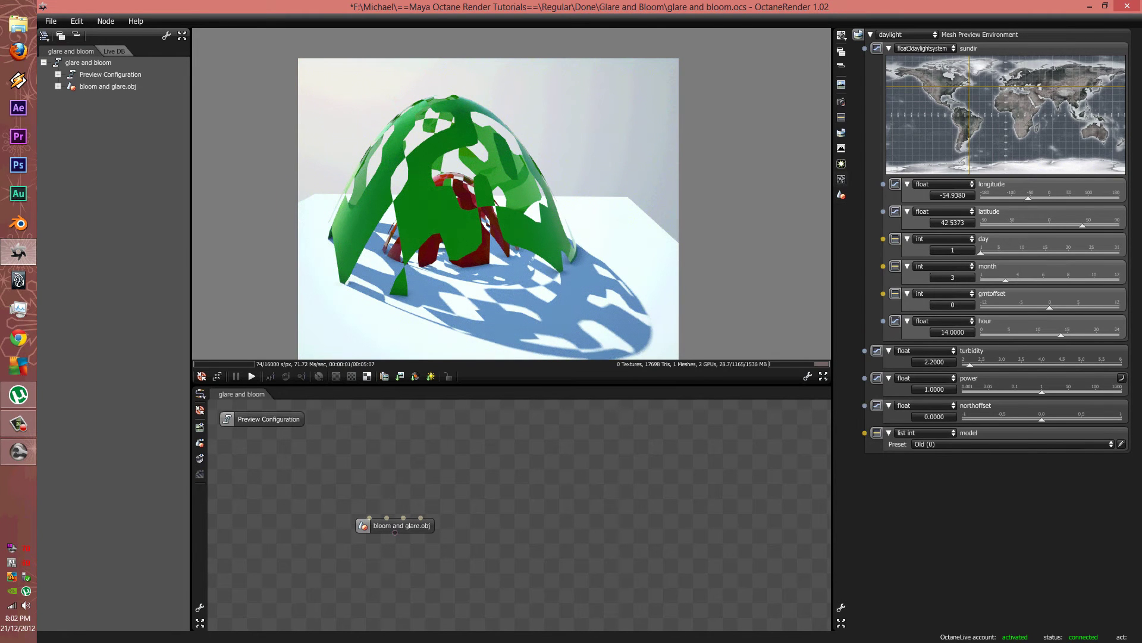
Step: Try the pathtracing render kernel, then revert to directlighting
click(841, 179)
click(904, 34)
click(903, 64)
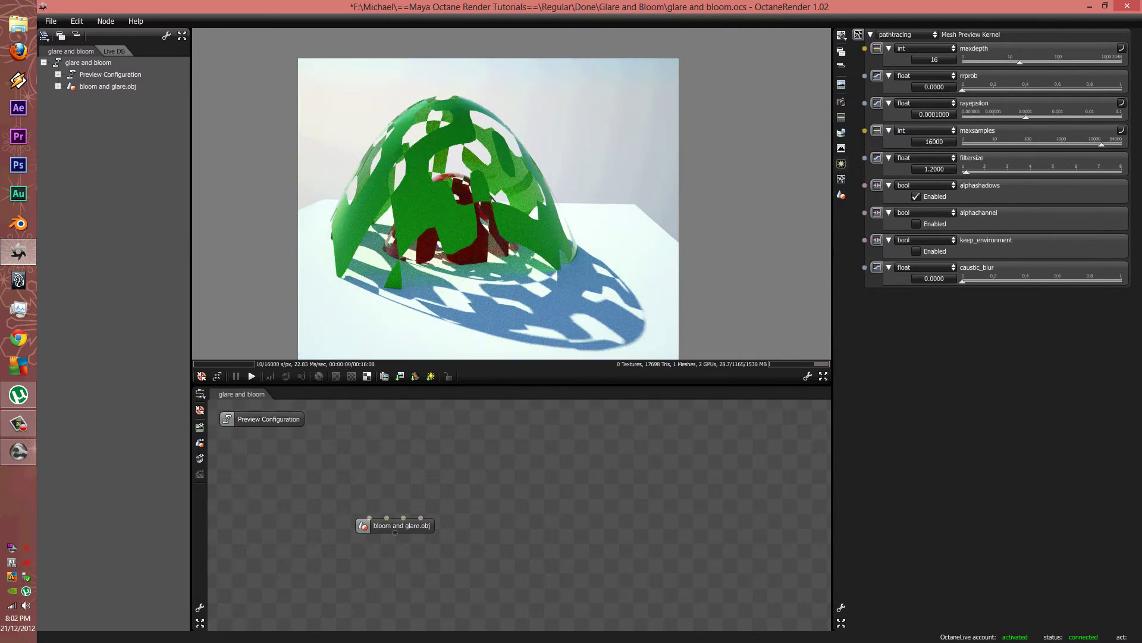
click(906, 34)
click(898, 53)
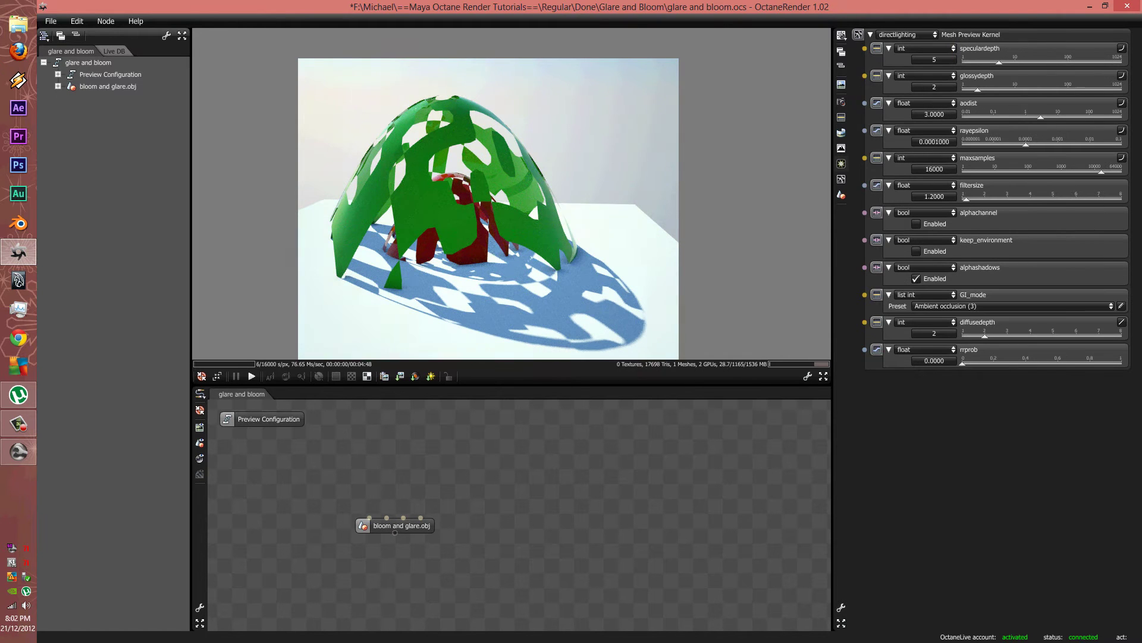
Step: Switch the daylight sky model to New (1)
click(842, 132)
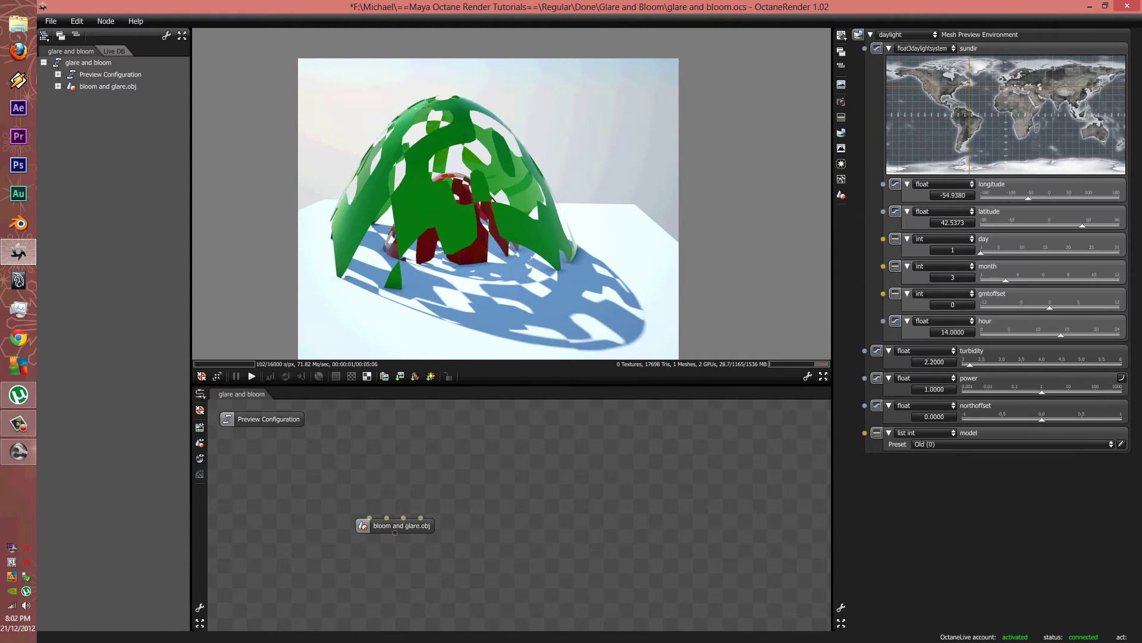
click(1011, 444)
click(952, 465)
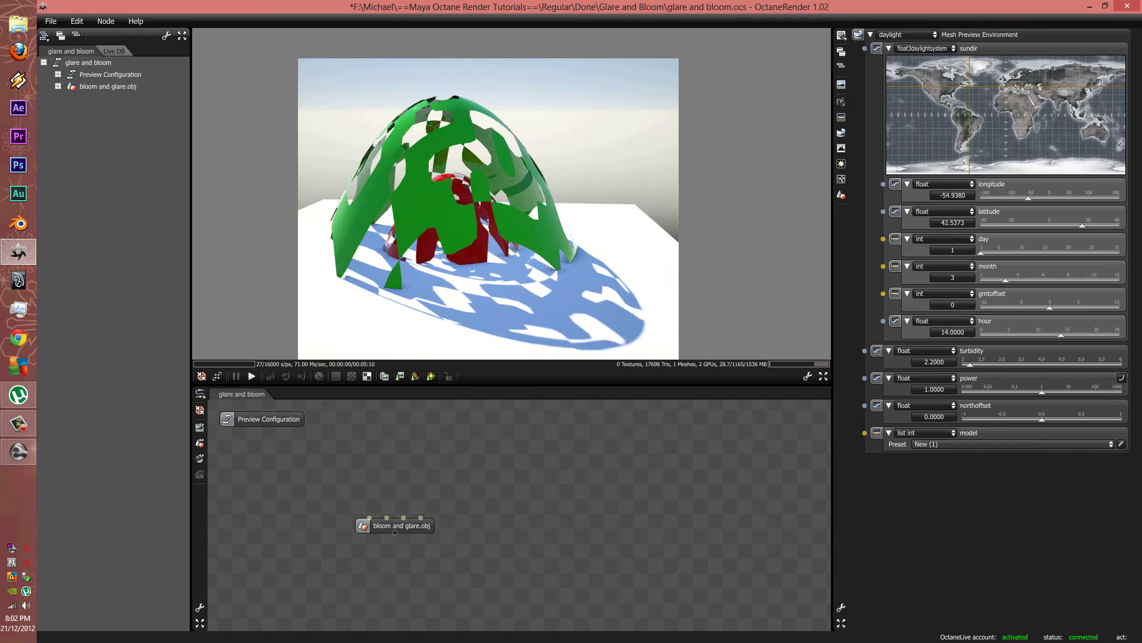
Step: Compare the Old (0) and New (1) daylight models, keeping New (1)
drag(488, 208, 506, 186)
click(1012, 444)
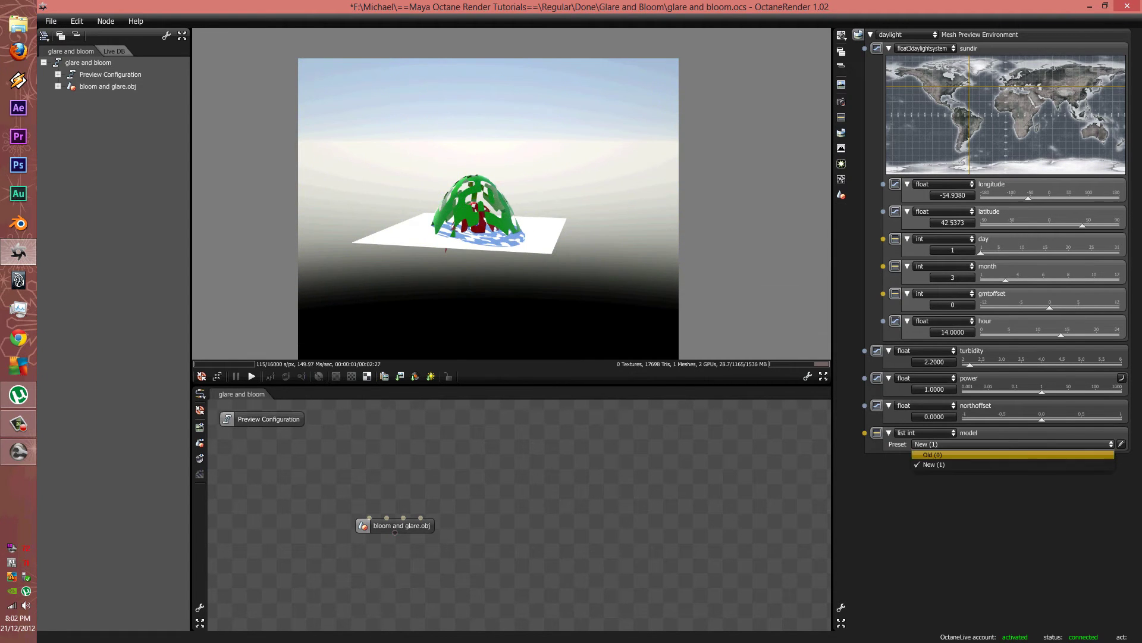
click(932, 455)
click(1012, 443)
click(932, 465)
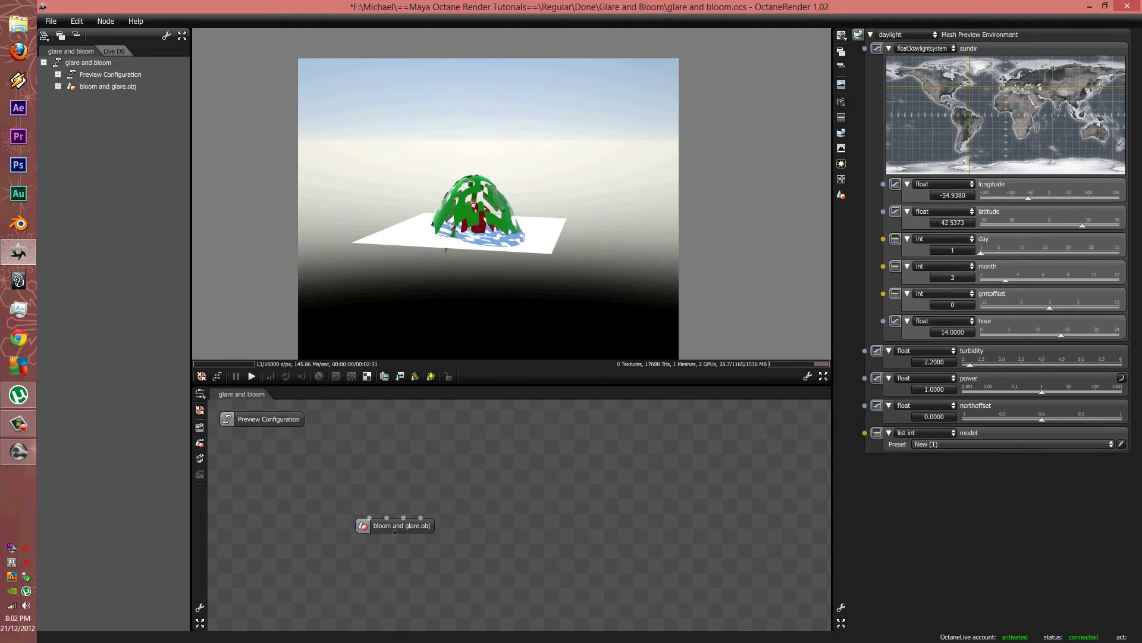
Step: Move the sun through sunset to longitude -55.8313, latitude 25.5224
drag(506, 202, 479, 215)
drag(969, 87, 928, 126)
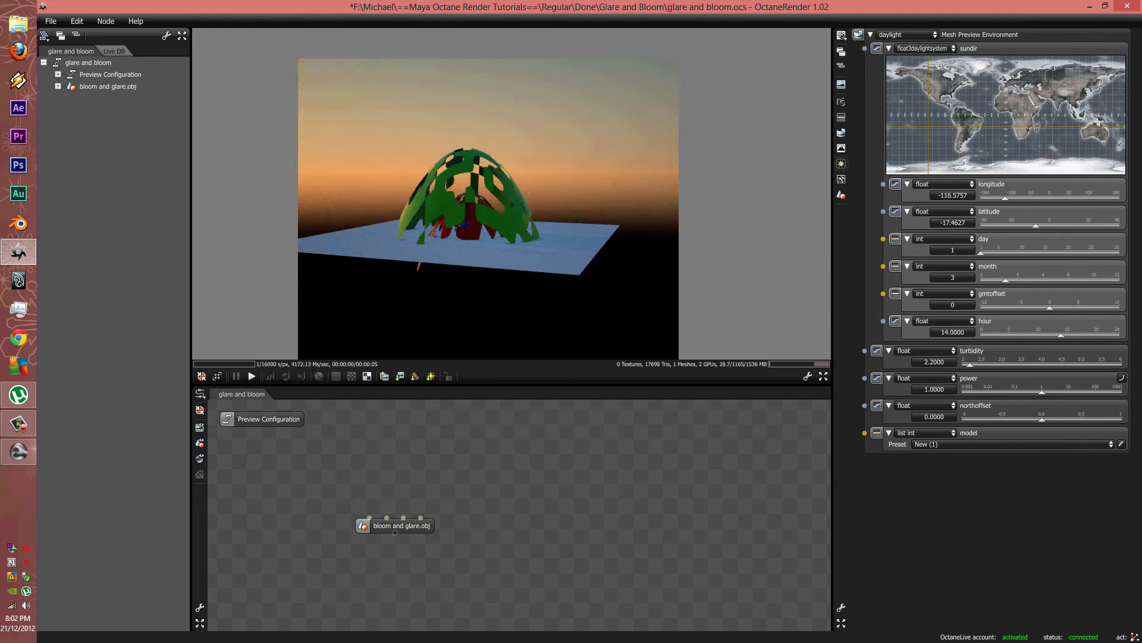
drag(488, 214, 440, 35)
scroll(488, 208, up, 4)
drag(488, 208, 521, 226)
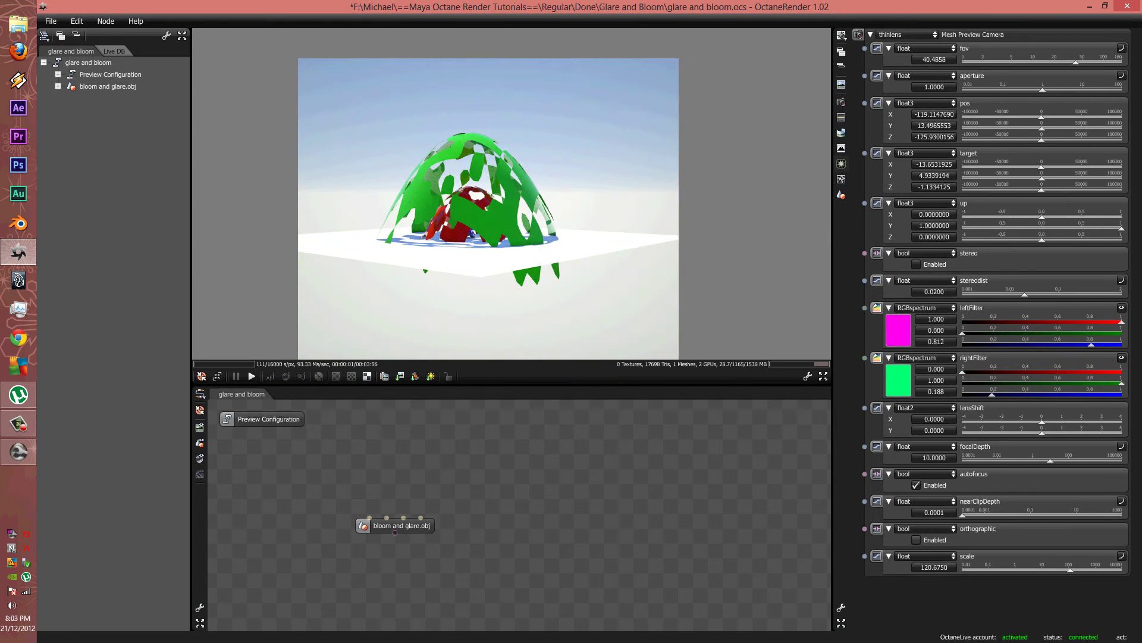
Step: Zoom close to the dome in perspective projection at a low side angle, showing the daylight settings
scroll(488, 209, down, 2)
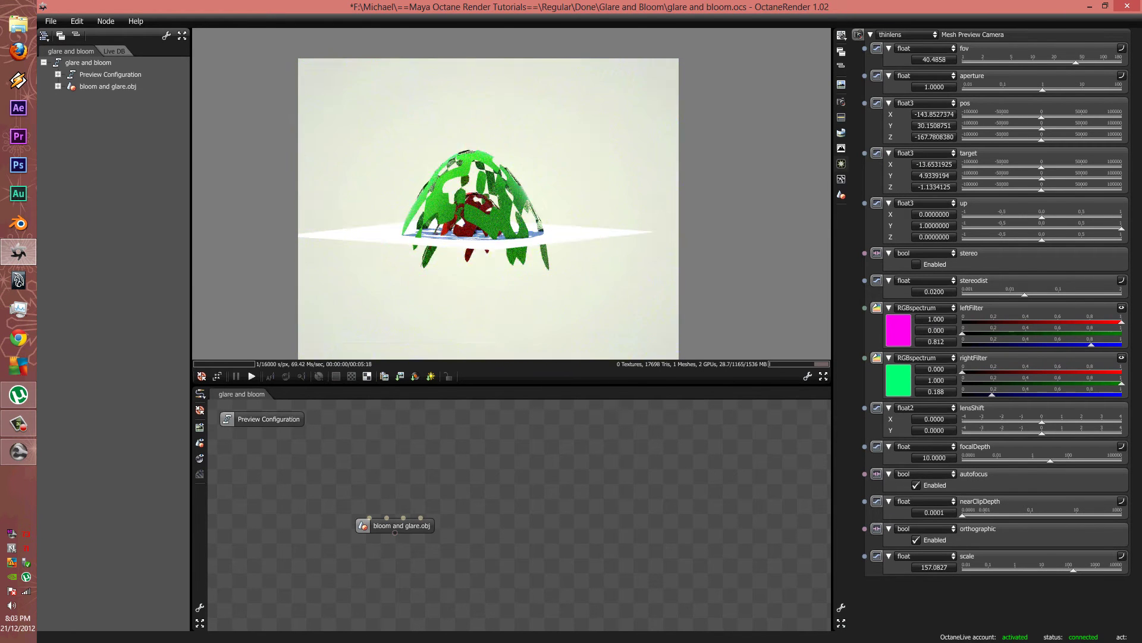
click(916, 540)
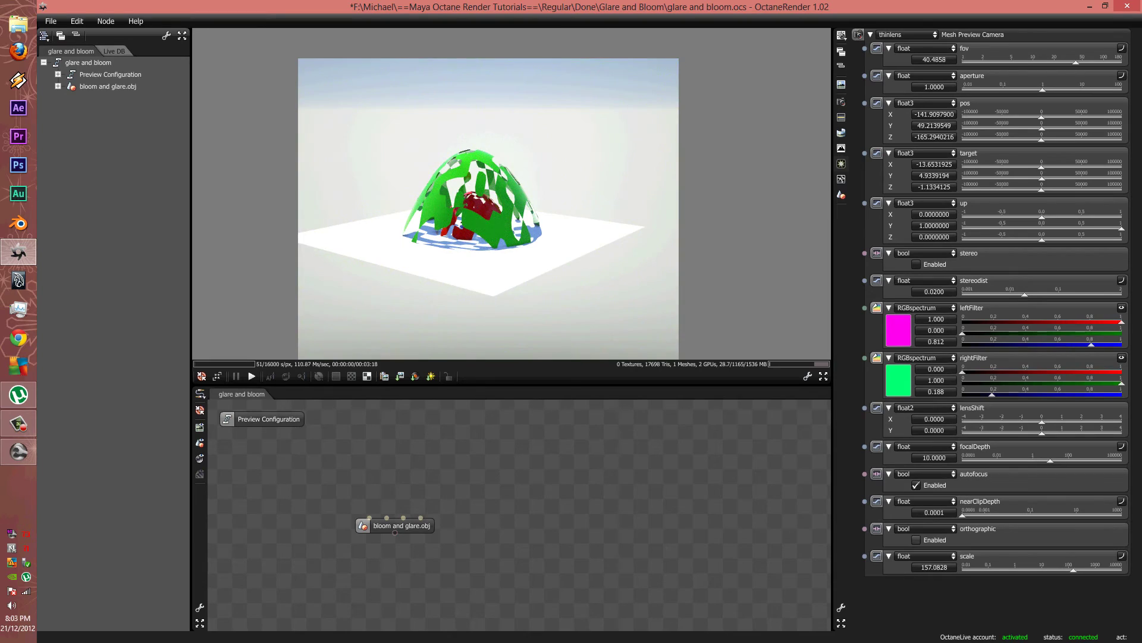
scroll(488, 208, up, 5)
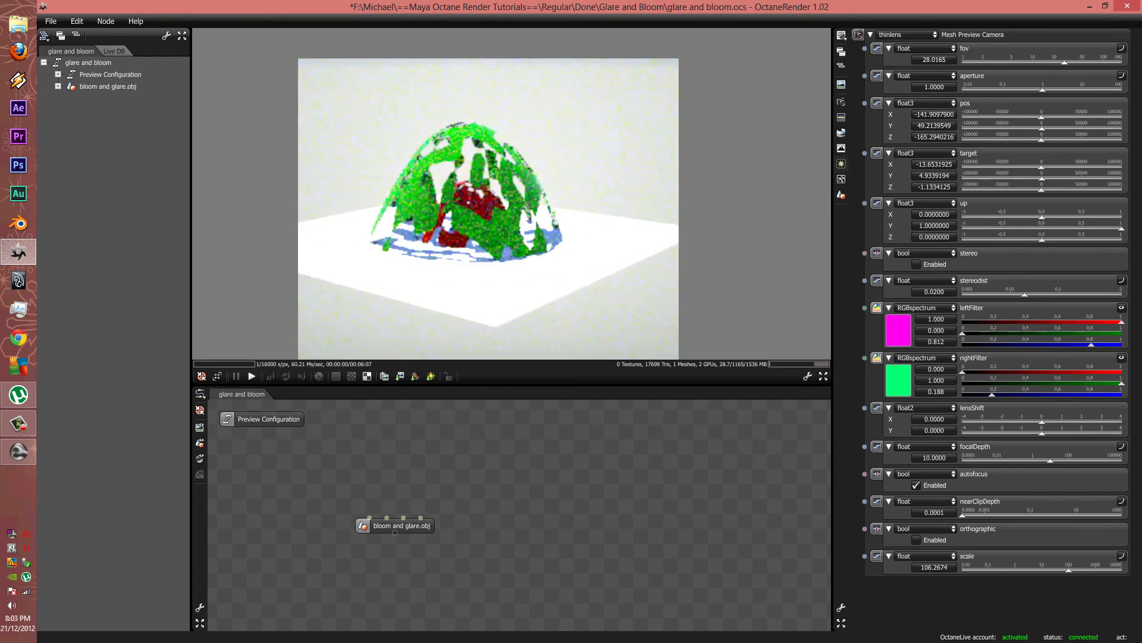
drag(488, 208, 339, 213)
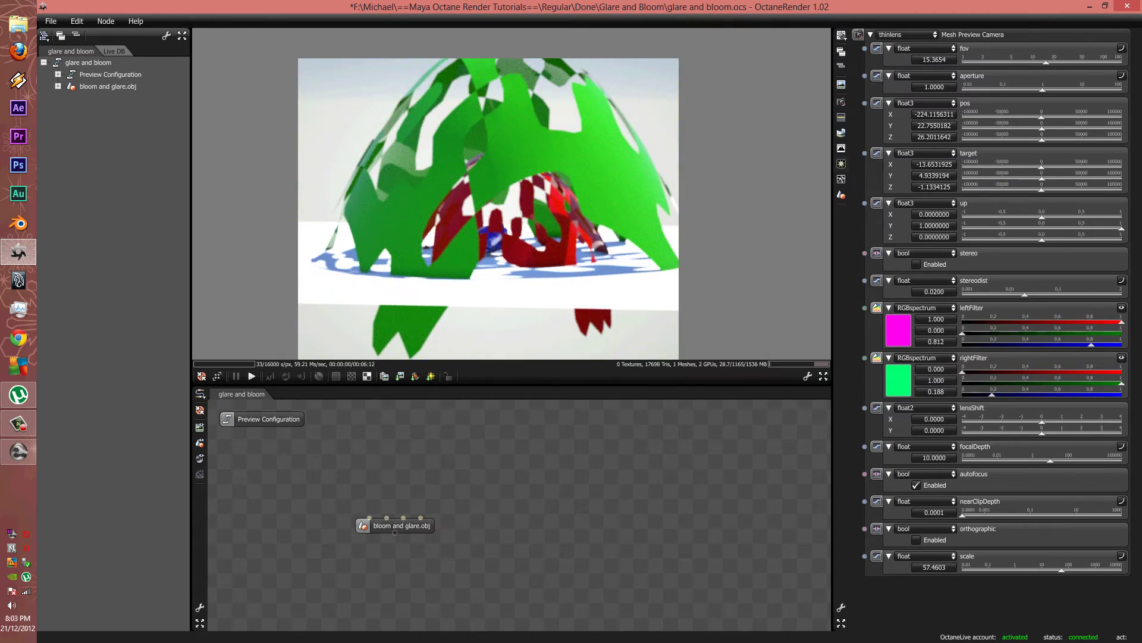
click(841, 133)
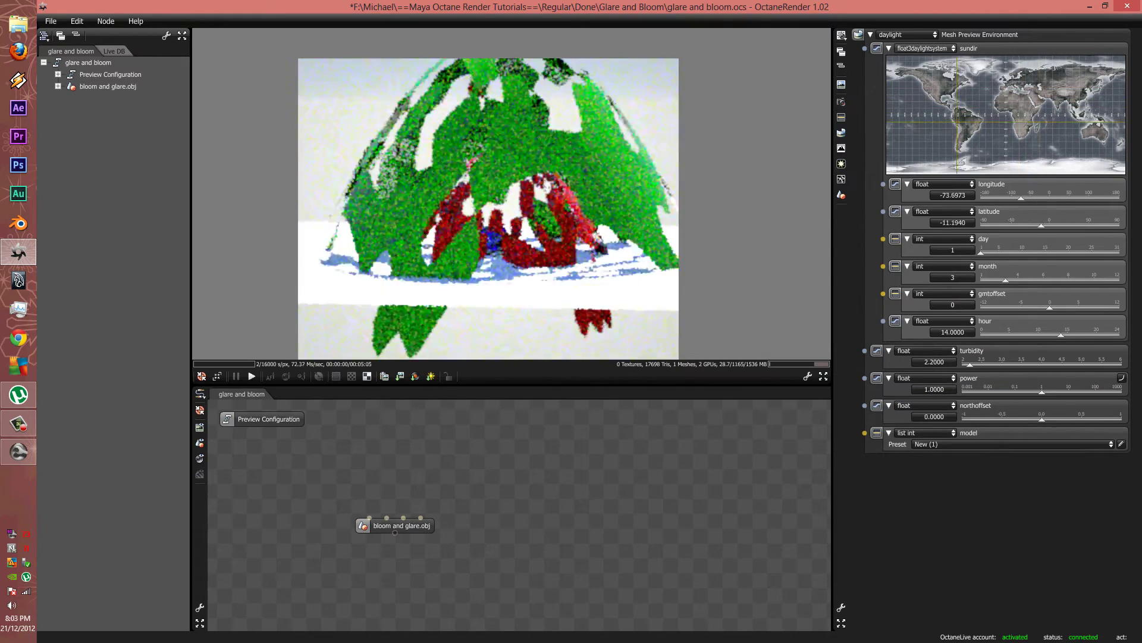
Step: Drop the sun low behind the dome, set turbidity to 2.0, and lower the sun power
mouse_move(939, 143)
mouse_down()
mouse_move(917, 174)
mouse_move(898, 165)
mouse_up()
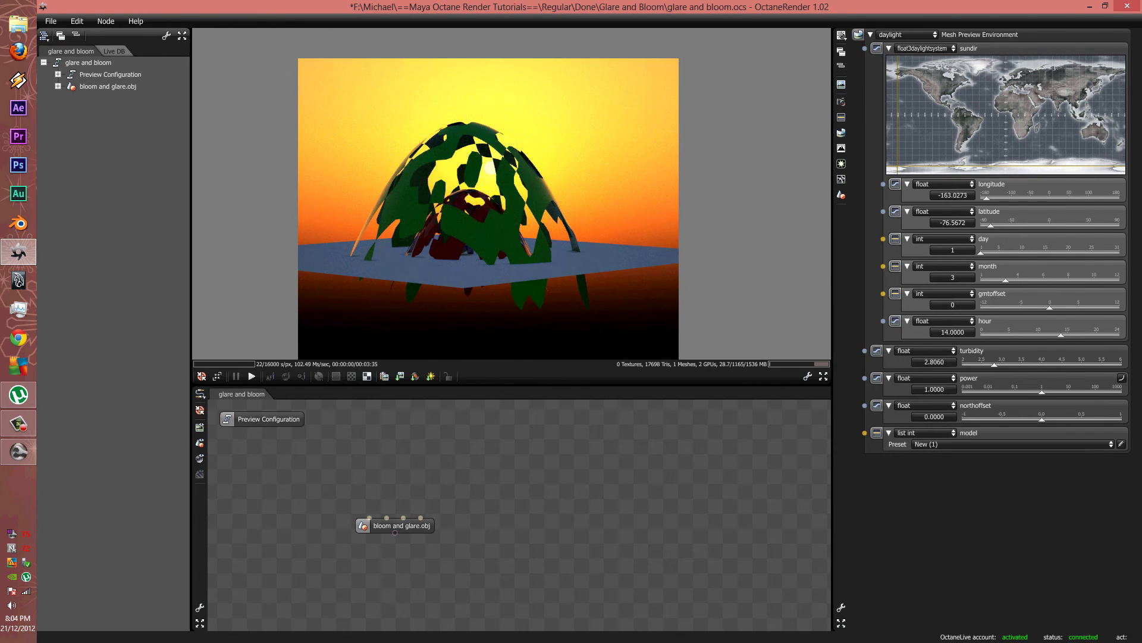
text(2)
key(Return)
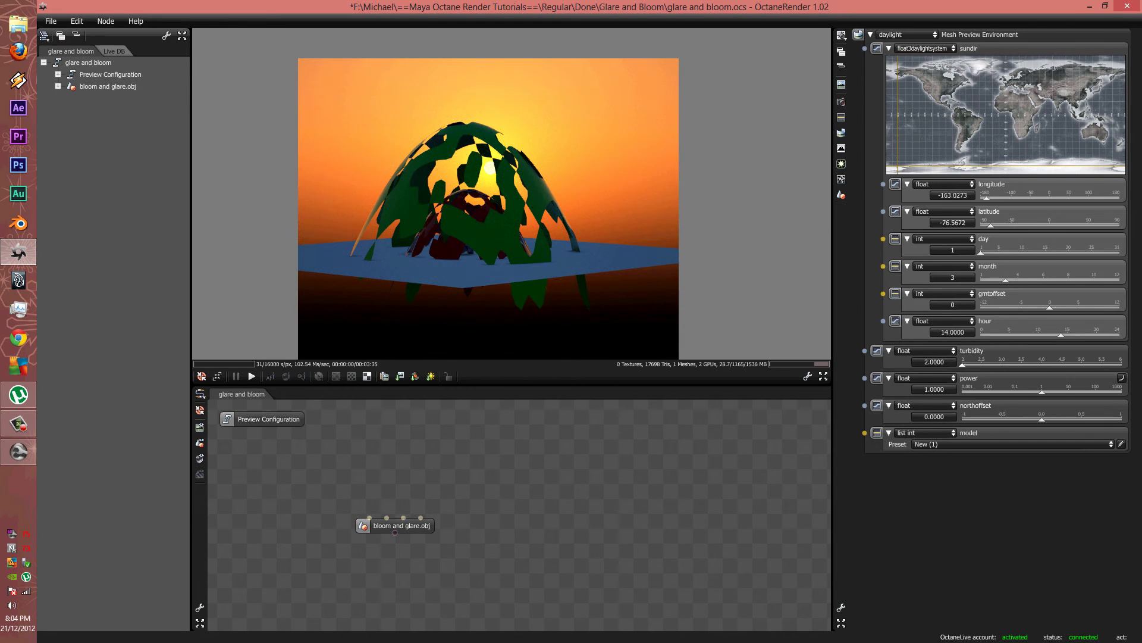
drag(1042, 392, 1041, 420)
Step: Switch the render kernel to pmc
click(841, 179)
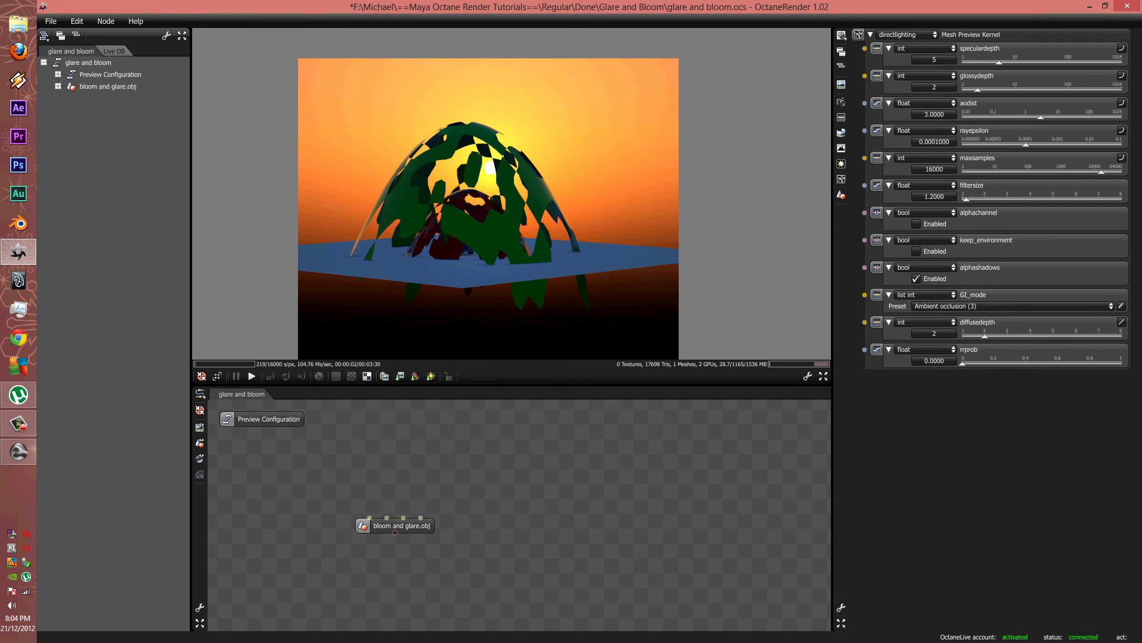
click(906, 35)
click(914, 64)
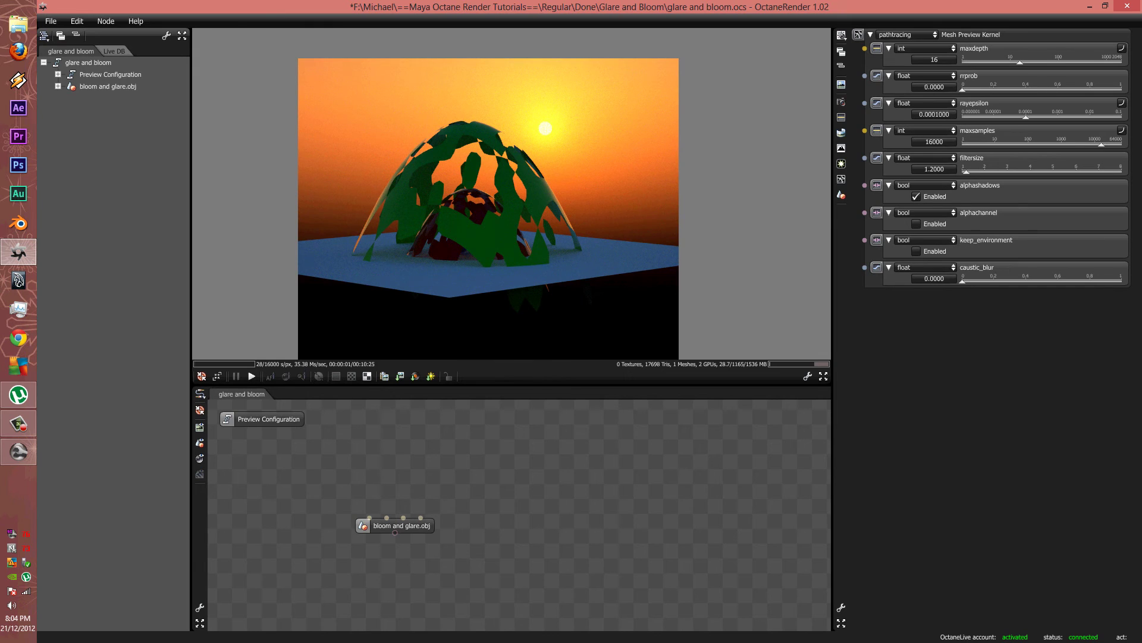
click(905, 34)
click(915, 74)
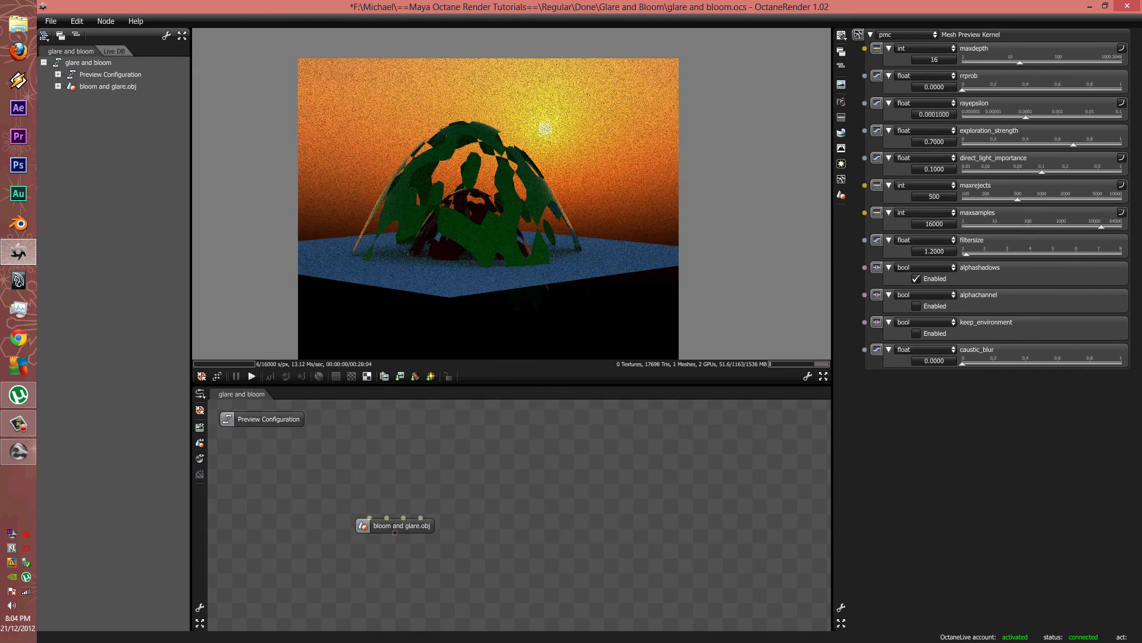
Step: Max out maxdepth (2048), exploration strength and direct light importance (1.0), and maxrejects
drag(1062, 62, 1121, 61)
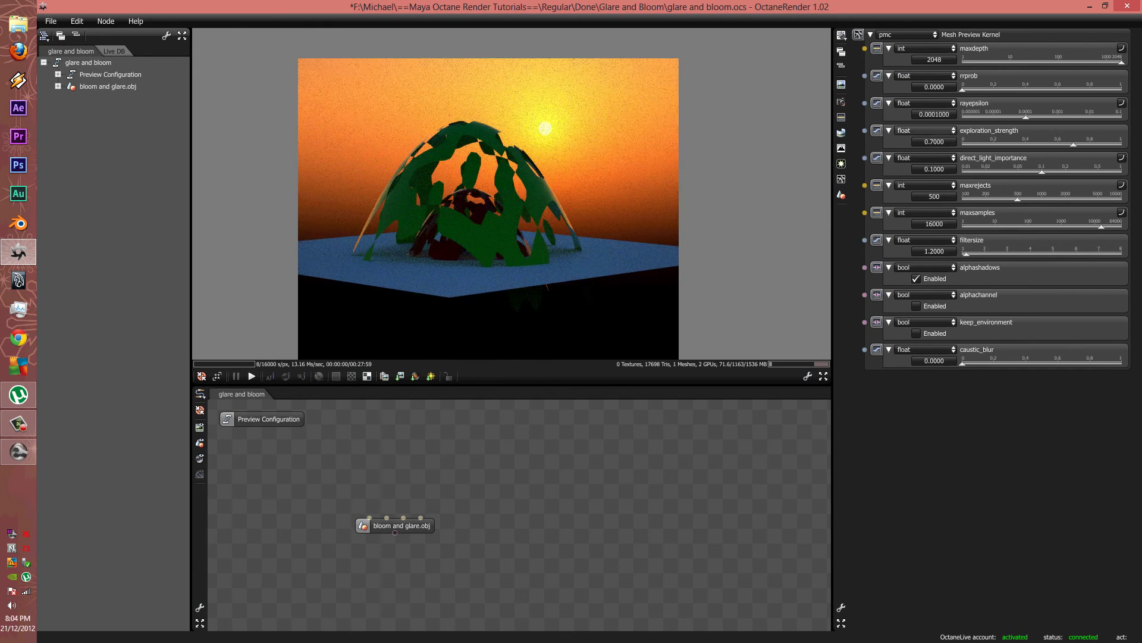
drag(1074, 144, 1121, 144)
drag(1041, 171, 1121, 171)
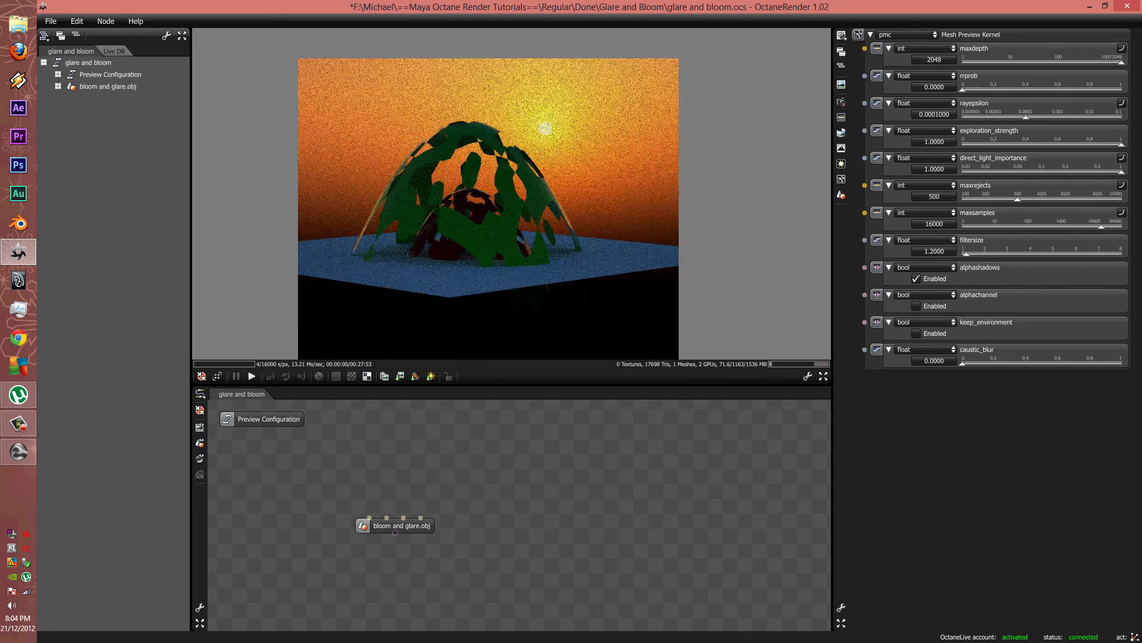
drag(1018, 199, 1122, 199)
click(842, 163)
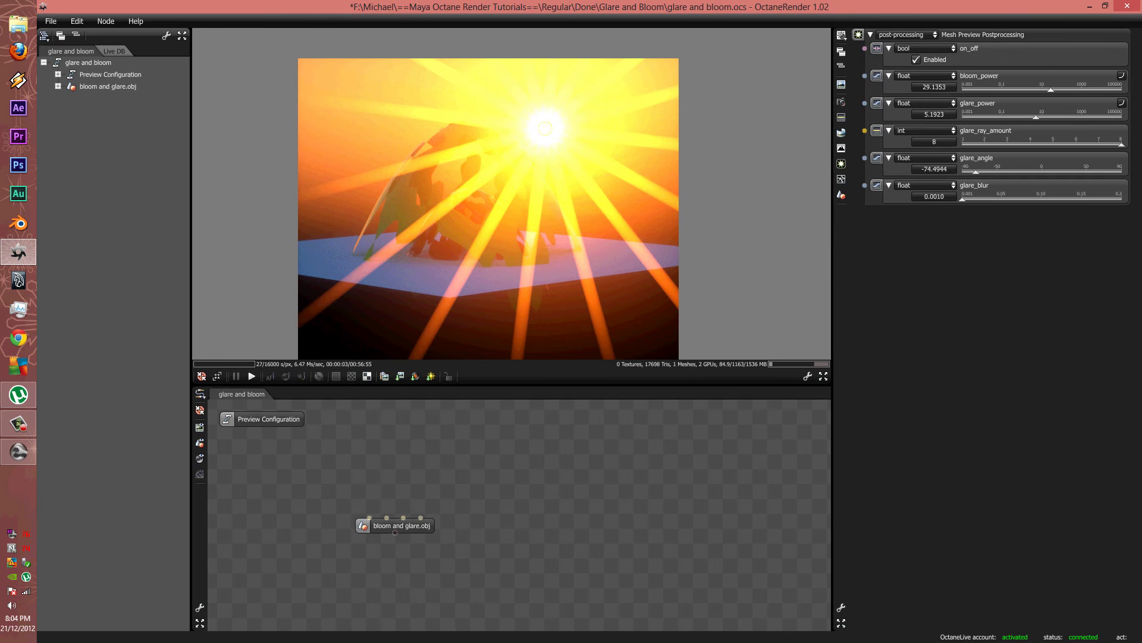
Step: Set bloom power 0.3003 and glare power 0.0026 with three glare rays at angle -14.1045
drag(1050, 89, 997, 117)
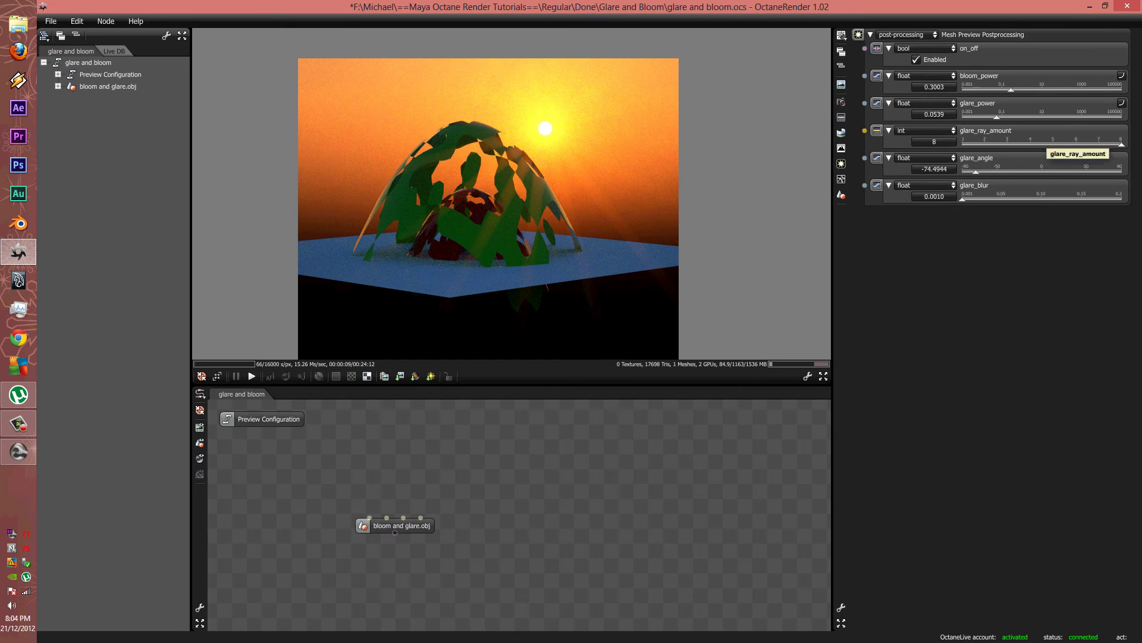
drag(1121, 144, 1007, 144)
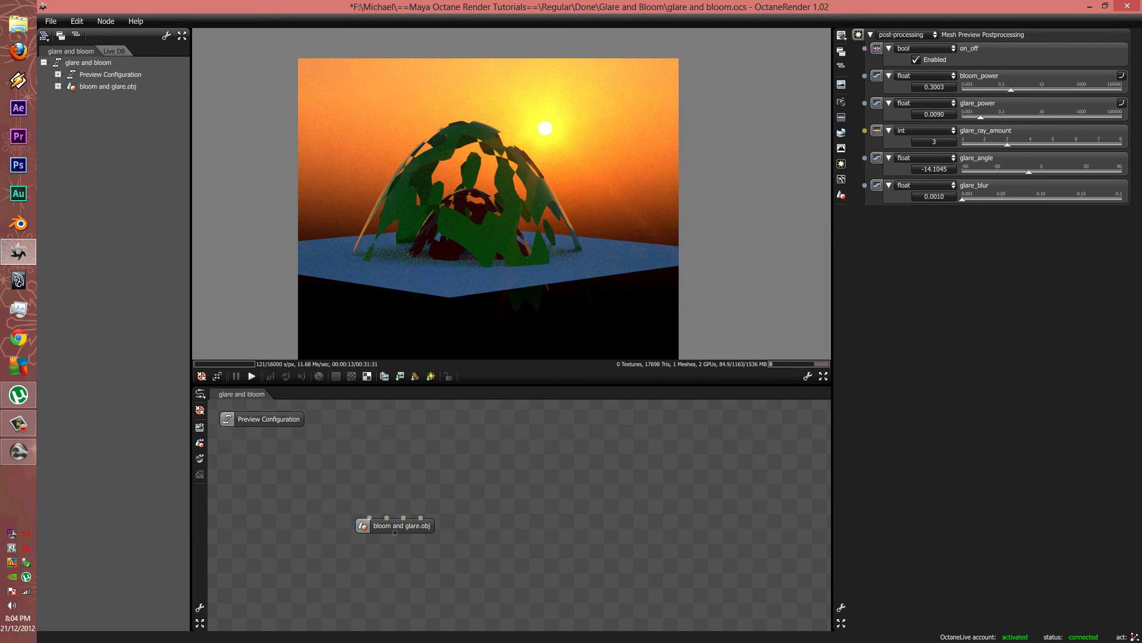
drag(997, 117, 973, 117)
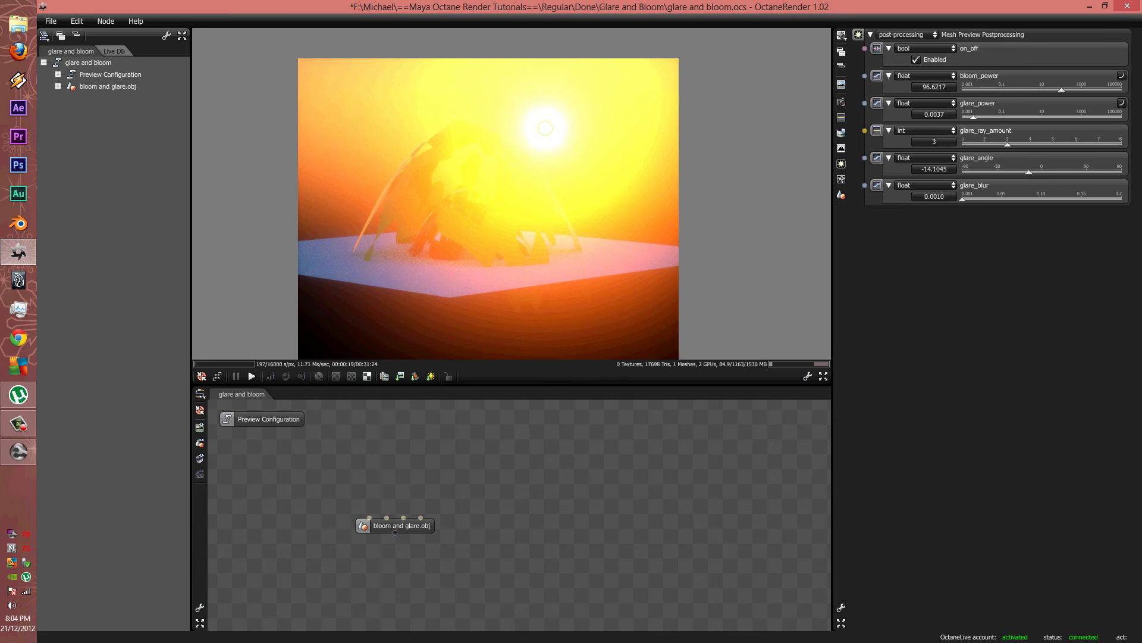
drag(1061, 90, 1027, 89)
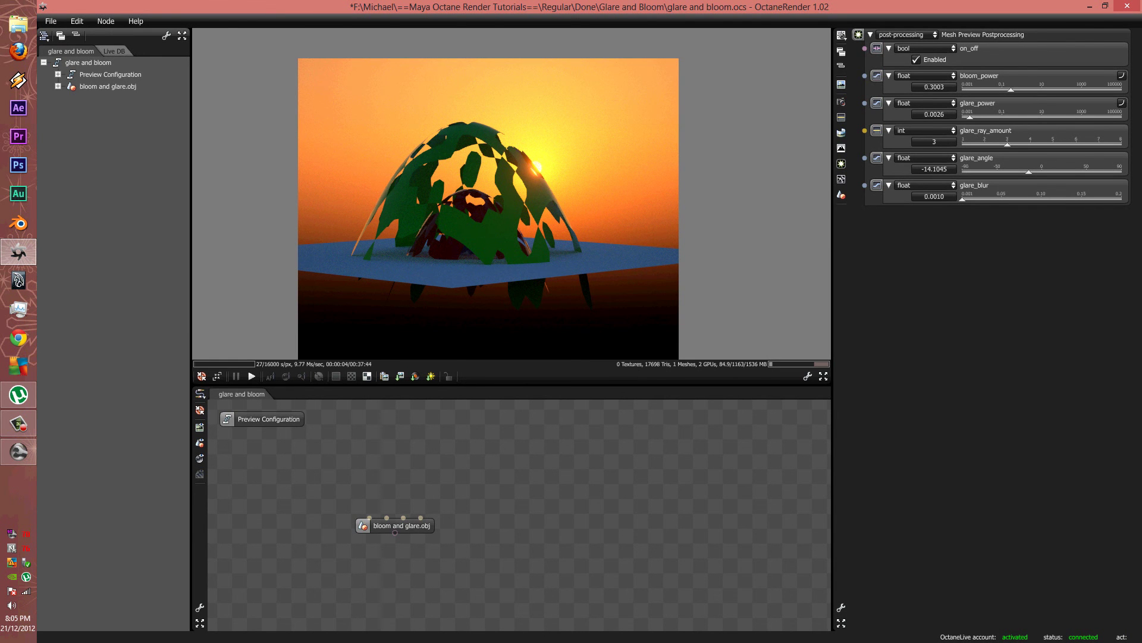
scroll(506, 190, up, 3)
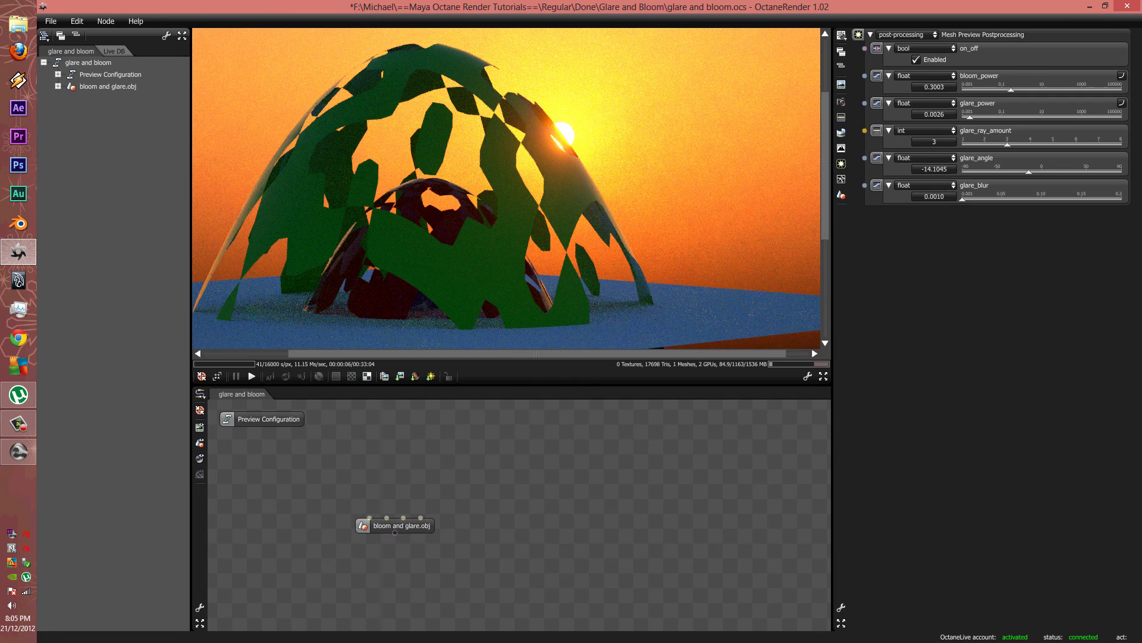
scroll(506, 190, up, 2)
scroll(506, 190, down, 3)
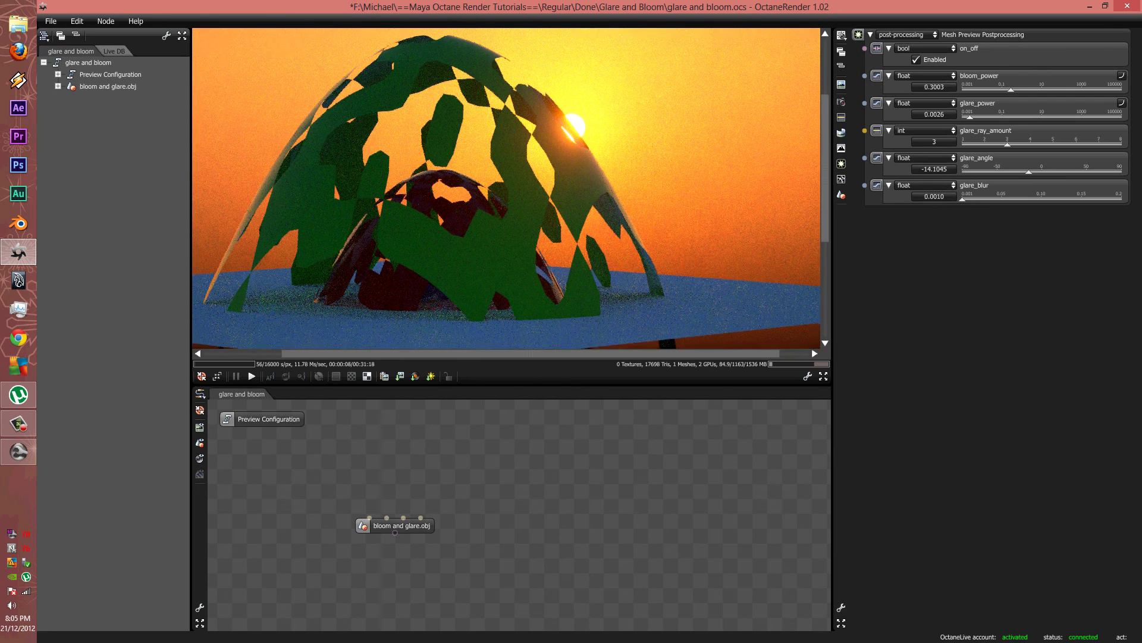
scroll(506, 190, up, 4)
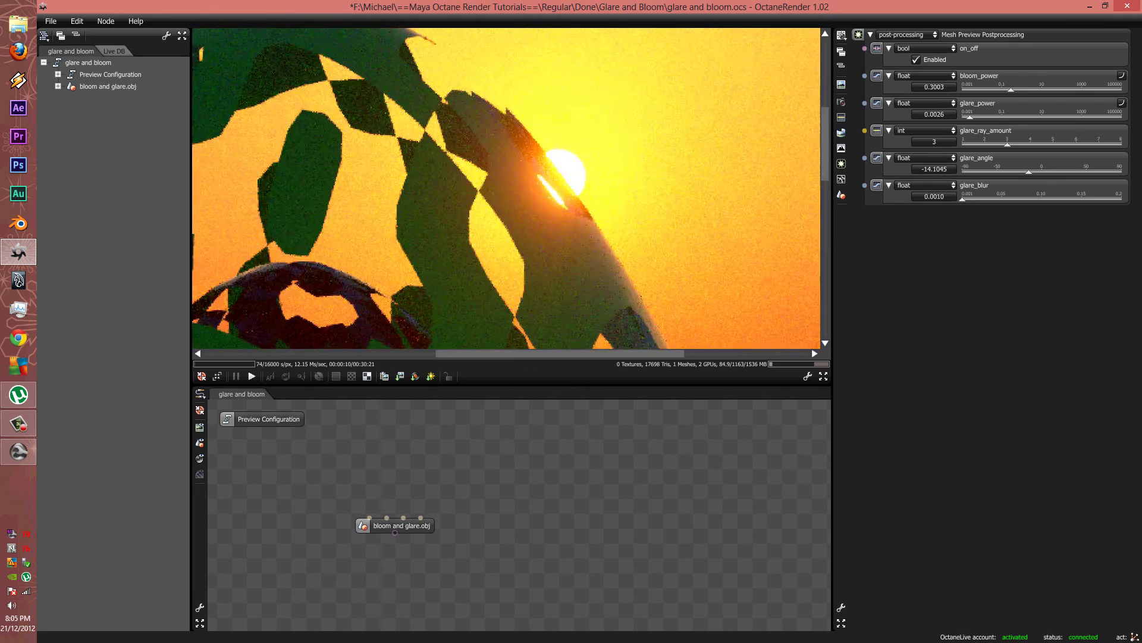
scroll(512, 190, down, 6)
middle_drag(528, 202, 470, 244)
scroll(506, 191, up, 4)
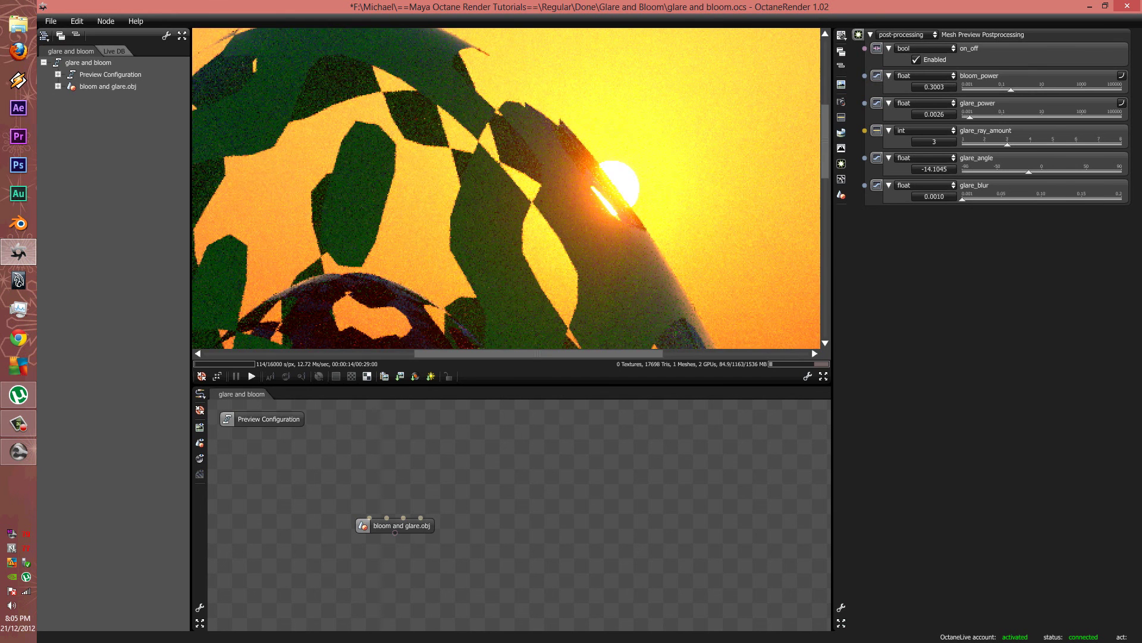
scroll(512, 190, down, 4)
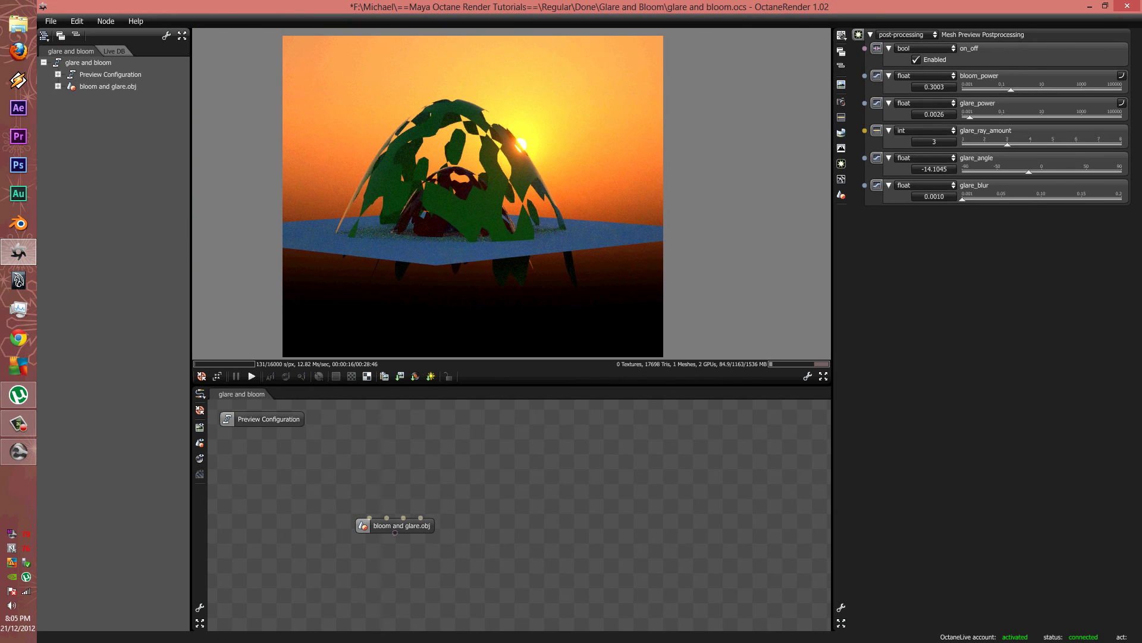